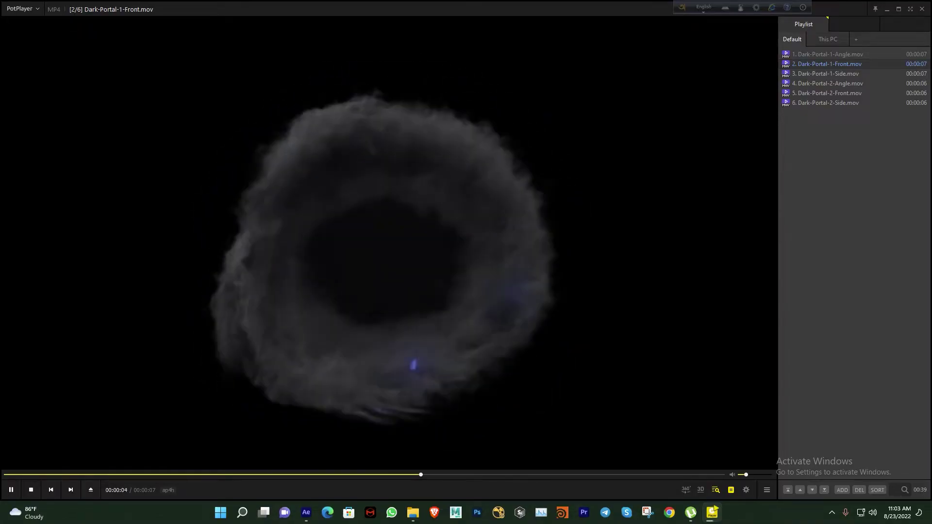
Minimize PotPlayer and drag the three Dark-Portal-1 MOV files from Explorer into the Project panel
click(887, 10)
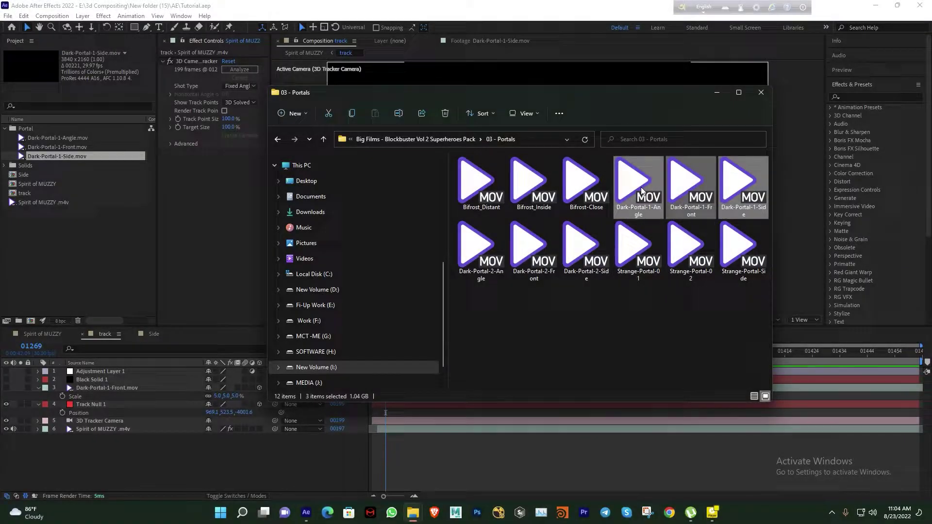
drag(646, 188, 88, 261)
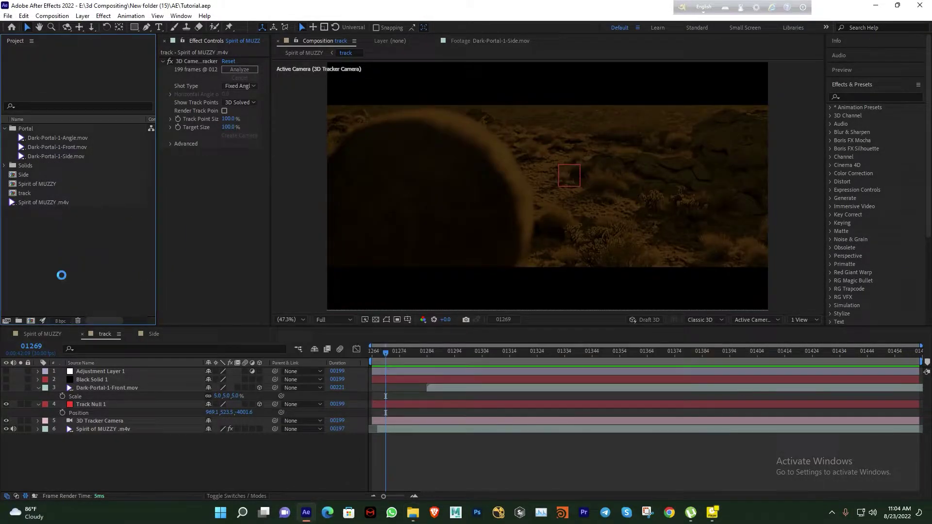
Open the Front, Angle and Side Dark-Portal-1 clips in the Footage viewer and scrub through the Side clip
double_click(56, 147)
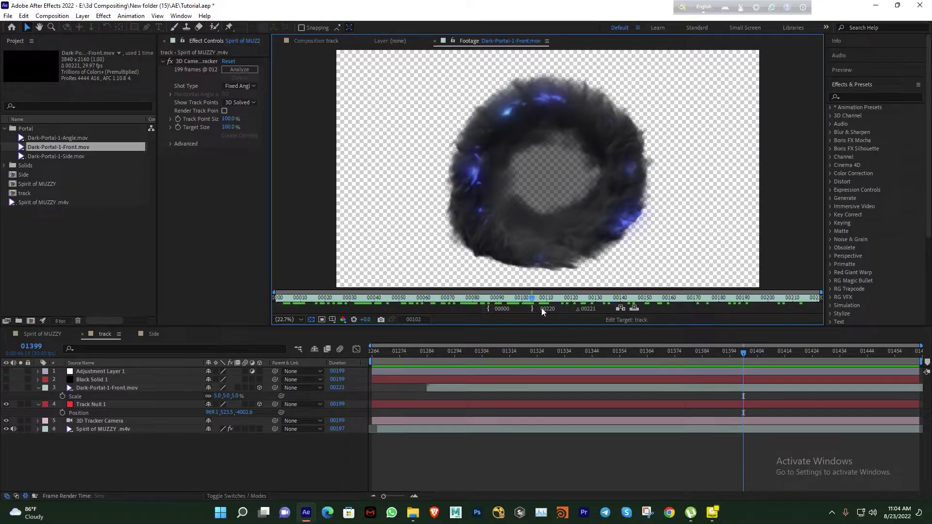
double_click(54, 138)
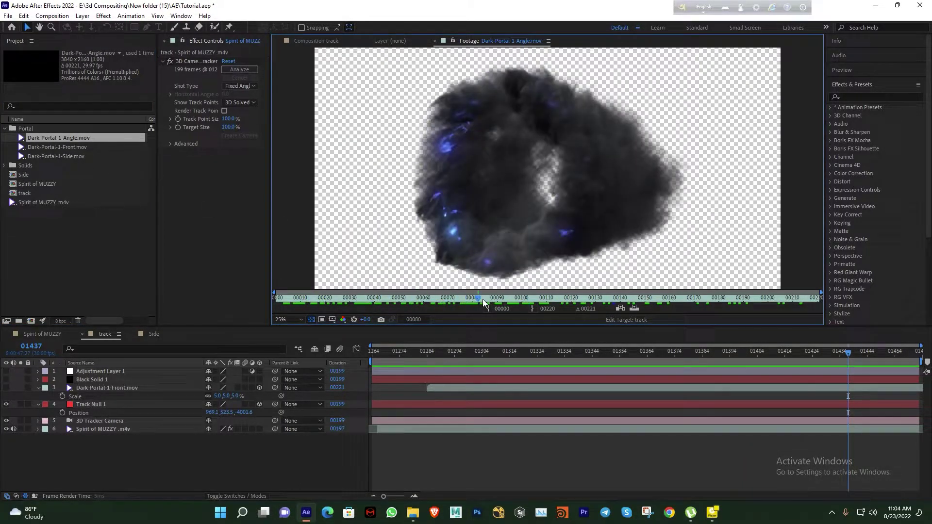
double_click(48, 156)
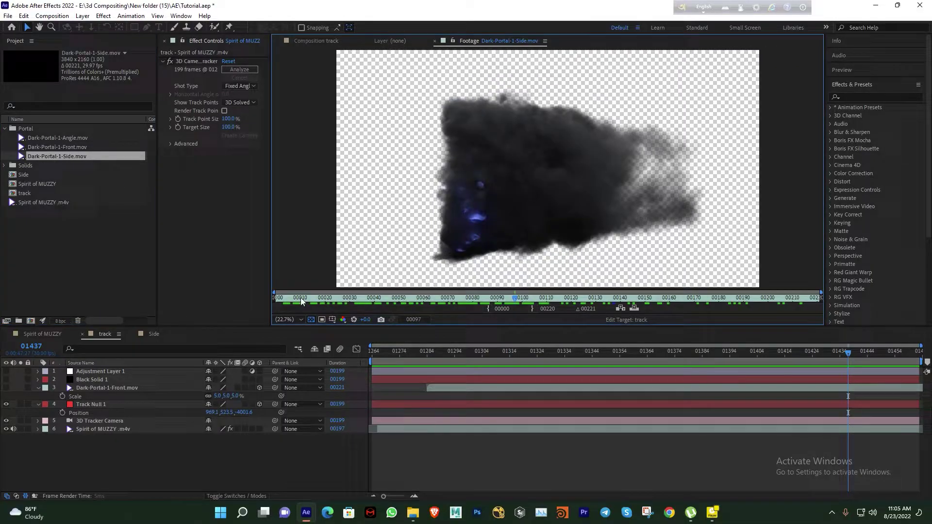
drag(302, 298, 563, 302)
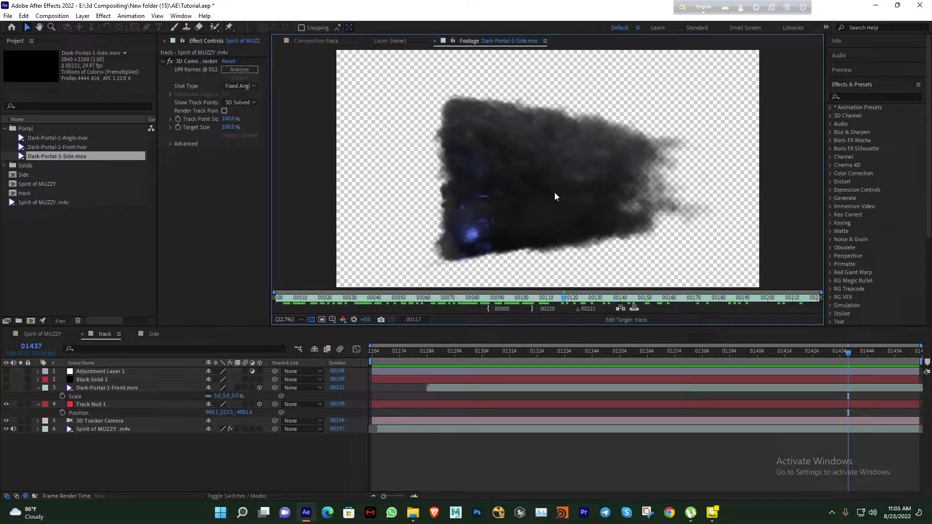
Return to frame 01302 and apply Animation > Track Camera to the Spirit of MUZZY layer
click(311, 320)
click(311, 320)
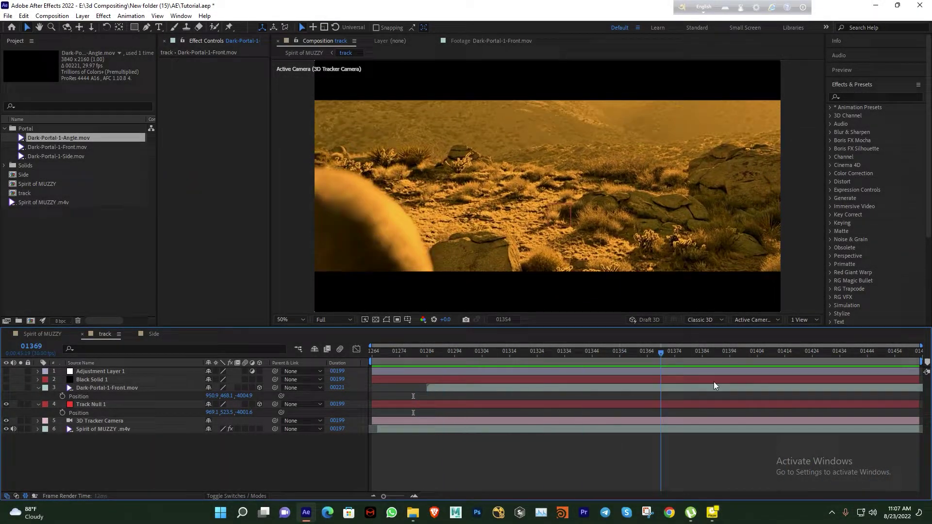
drag(666, 381, 475, 381)
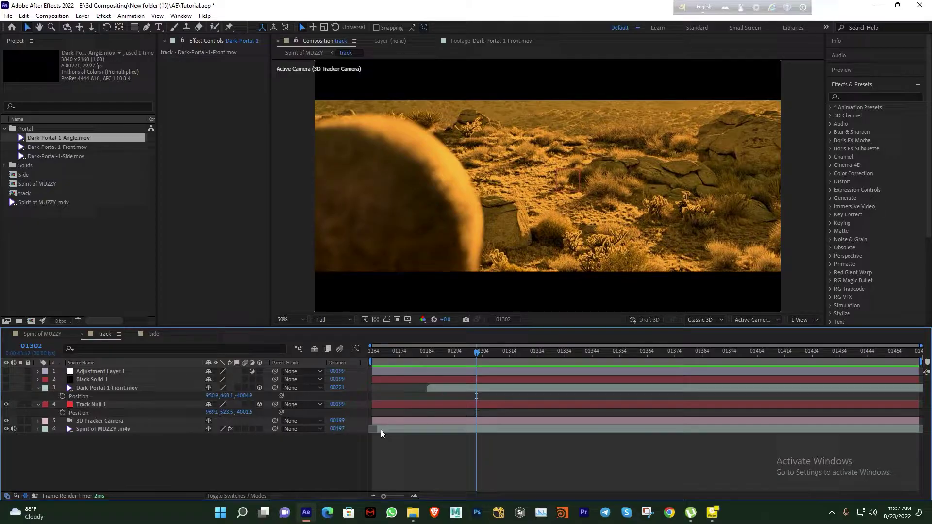
click(145, 430)
click(103, 15)
mouse_move(133, 16)
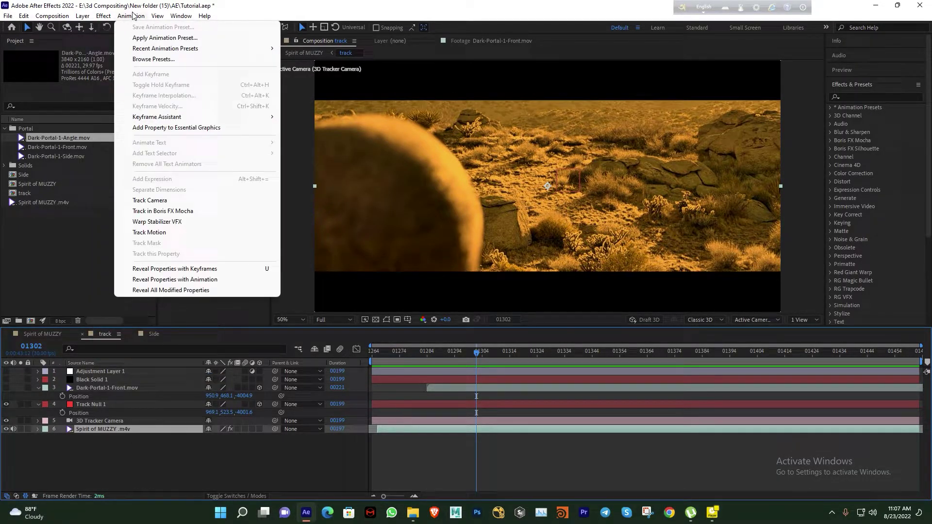
click(154, 201)
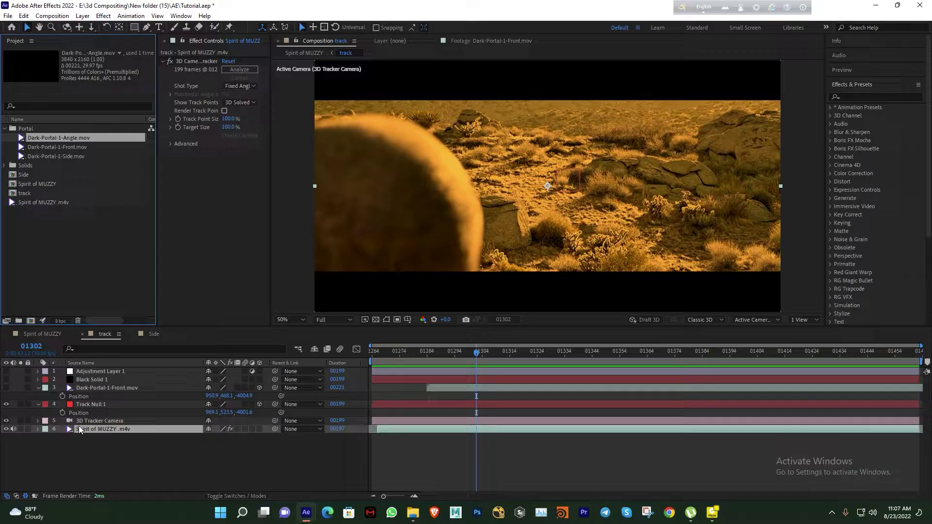
Reveal the 3D Camera Tracker points and marquee-select a ground cluster at frame 01334
click(200, 107)
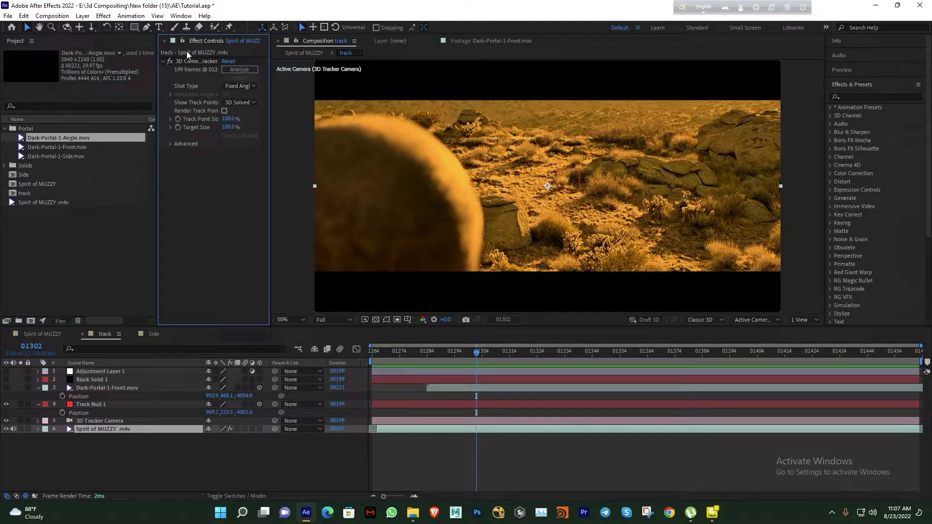
click(197, 61)
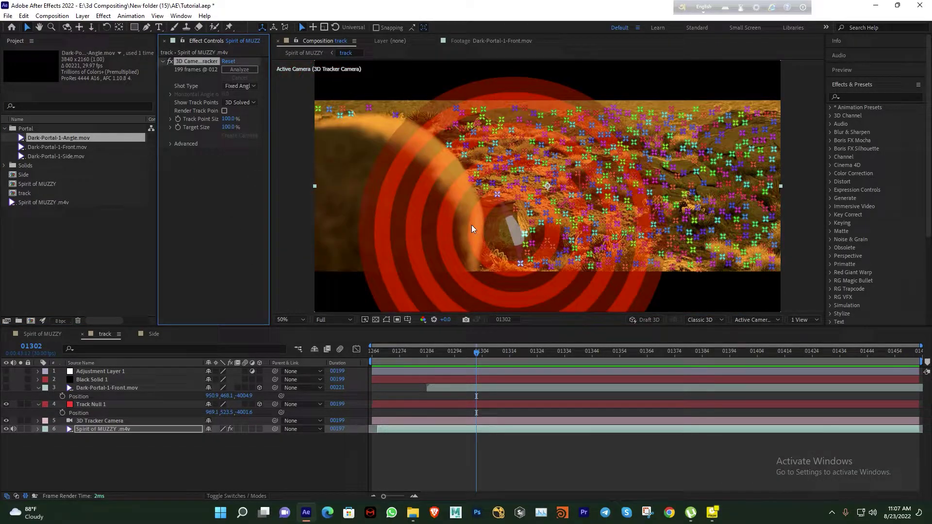
drag(478, 354, 565, 356)
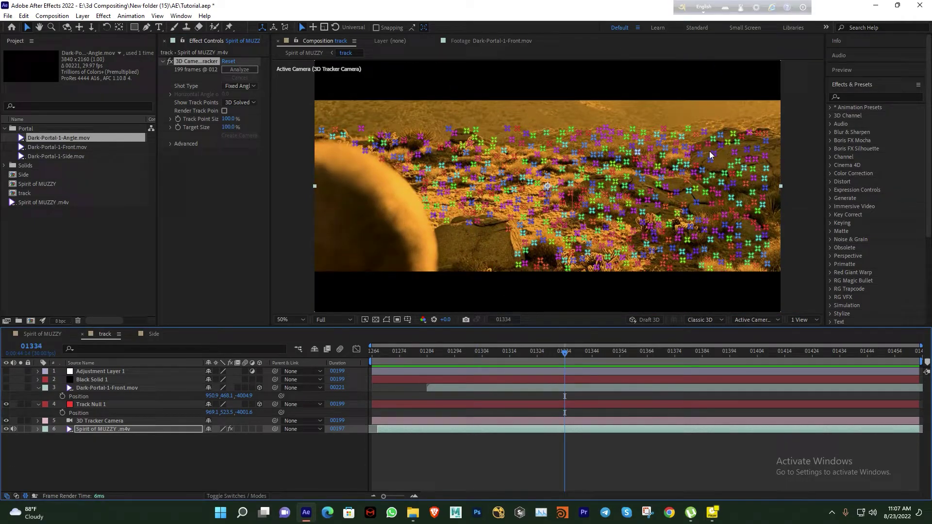
drag(559, 154, 601, 235)
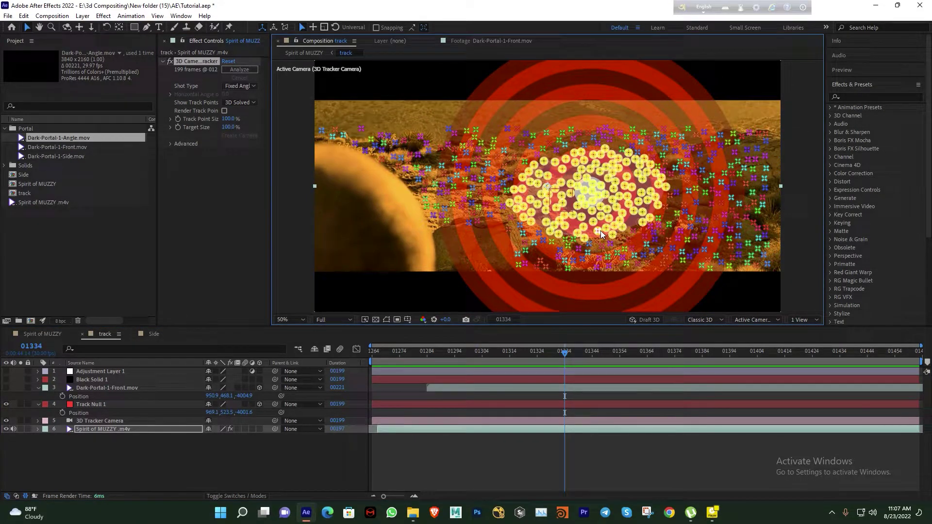
Dismiss the track-point menu, then scrub Track Null 1 between frames 01362 and 01313 to check anchoring
right_click(600, 192)
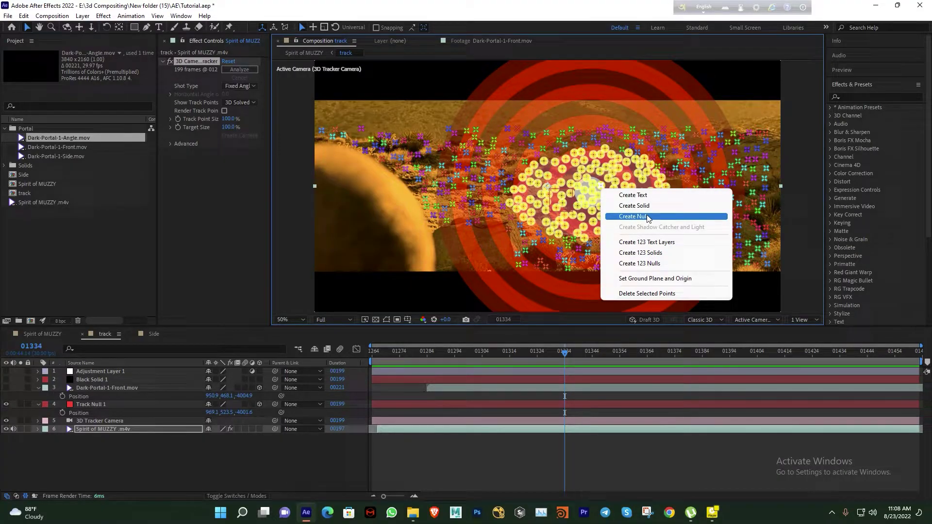
click(69, 442)
click(100, 405)
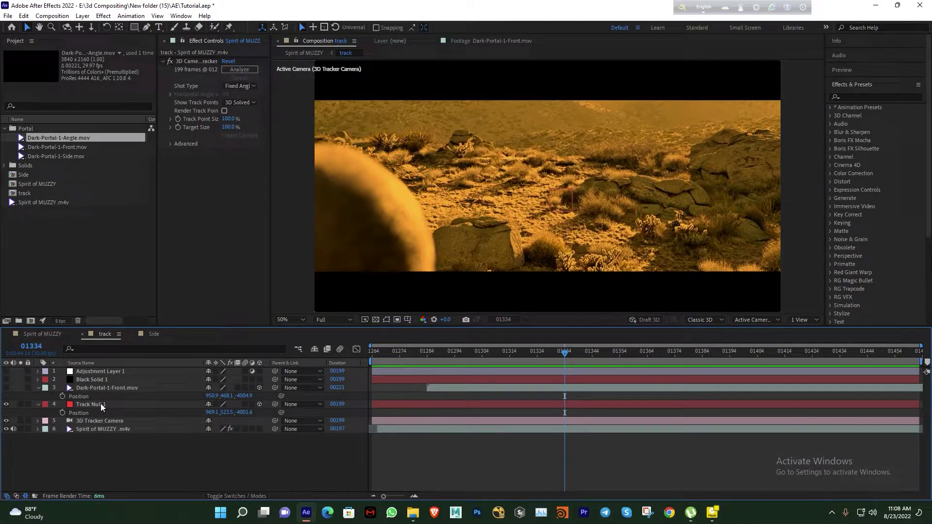
drag(580, 349, 642, 351)
drag(701, 352, 507, 353)
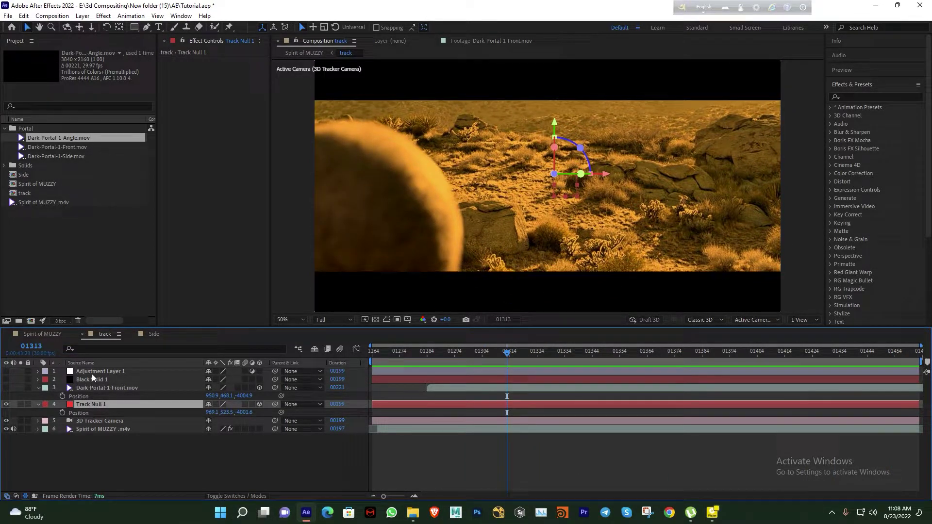
Preview the Dark-Portal-1-Front.mov clip by scrubbing through its frames
click(49, 145)
double_click(54, 146)
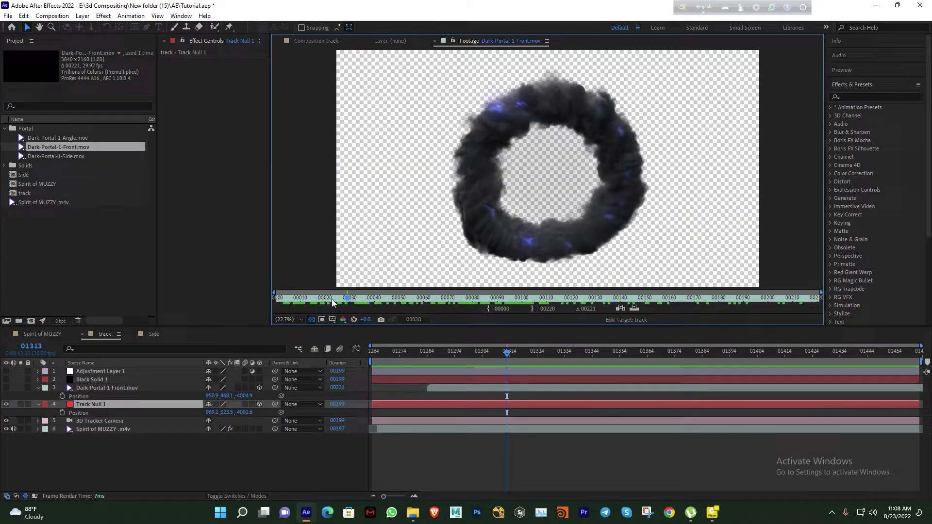
drag(331, 300, 394, 29)
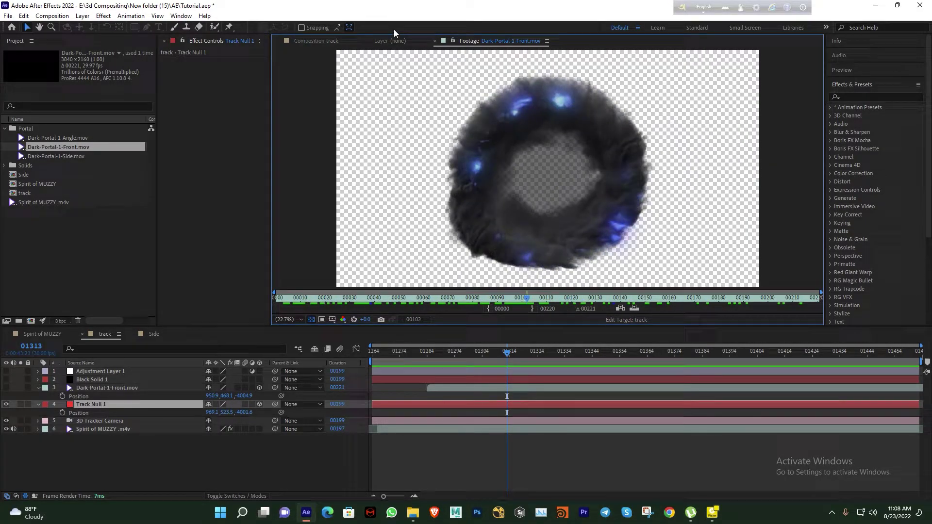
Add Dark-Portal-1-Front.mov as the top layer of the track comp and scale it to 26%
click(320, 40)
drag(40, 147, 89, 371)
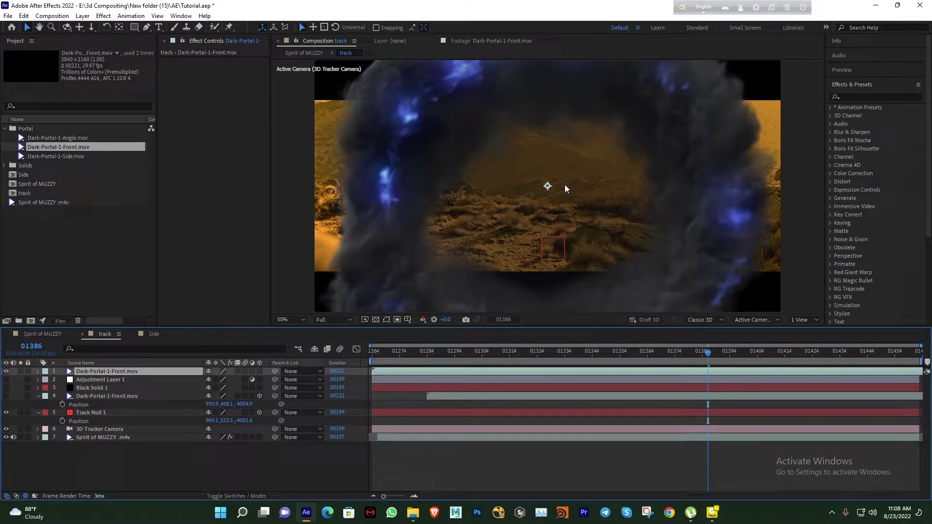
key(comma)
key(s)
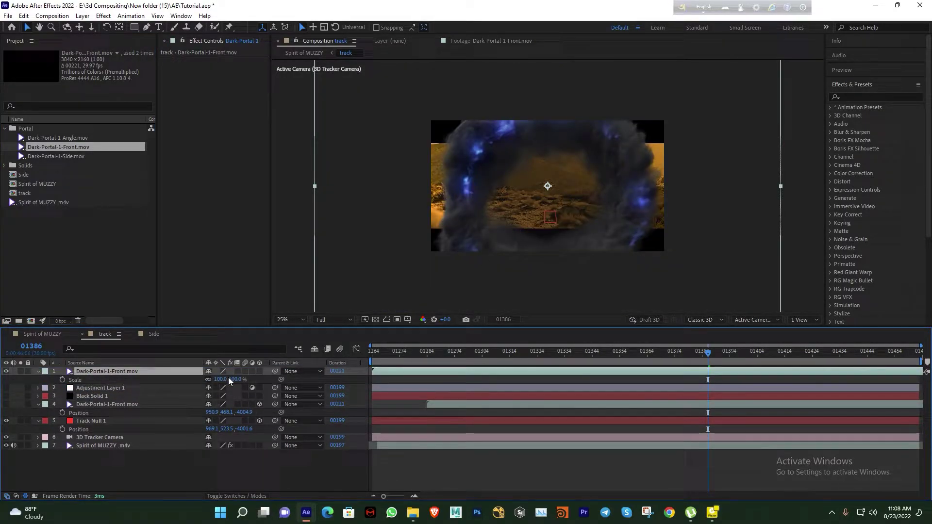
mouse_move(219, 380)
mouse_down()
mouse_move(198, 385)
mouse_move(225, 384)
mouse_up()
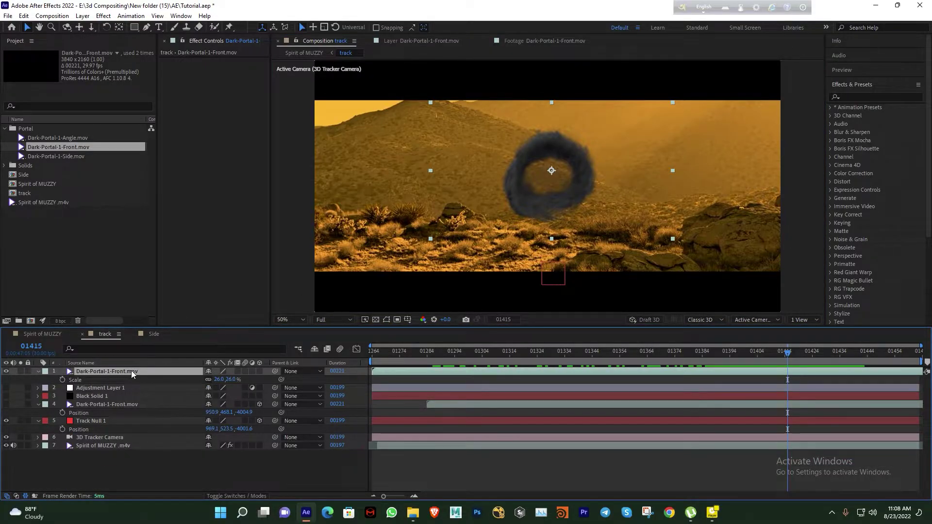
Make the portal layer 3D and nudge it upward in the scene
click(259, 371)
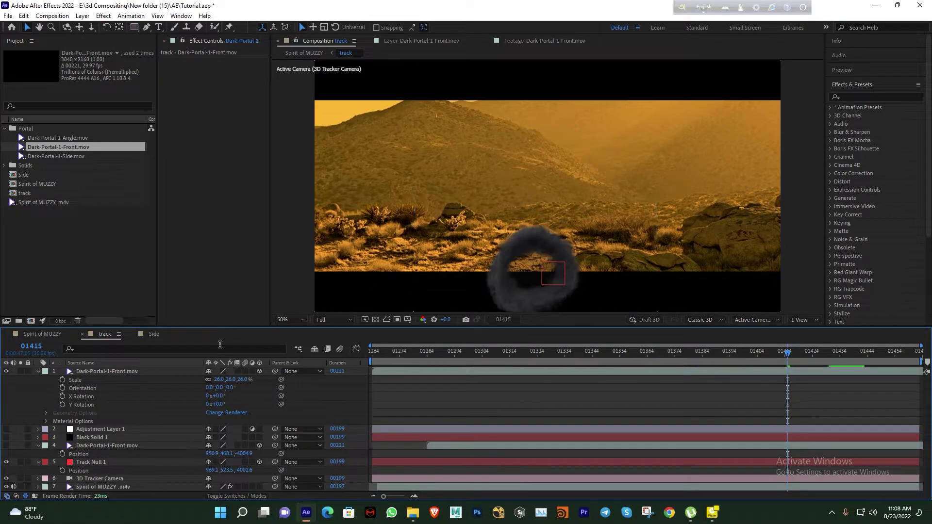
click(121, 372)
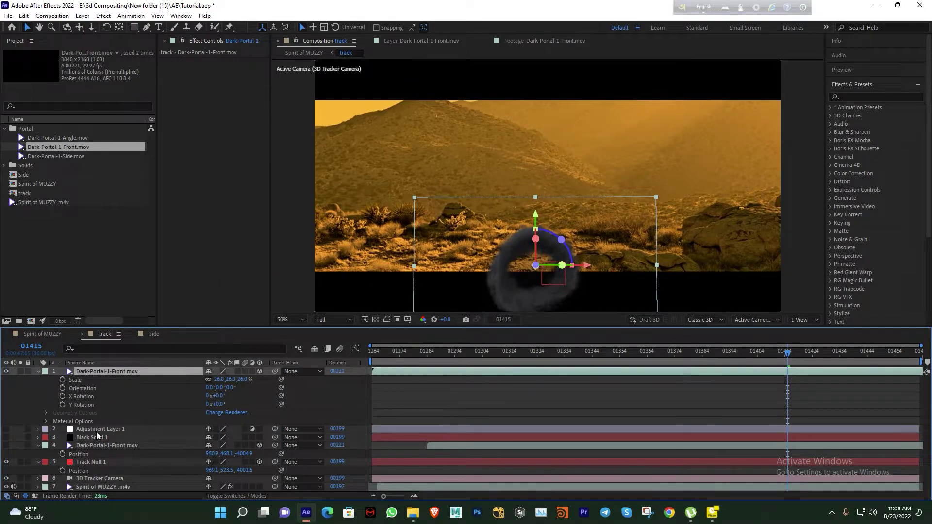
drag(503, 260, 515, 185)
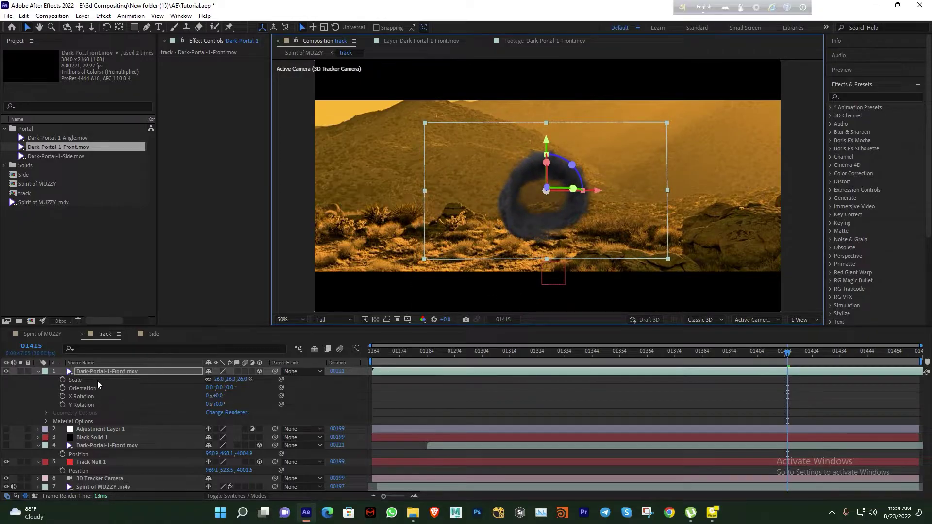
drag(416, 360, 399, 359)
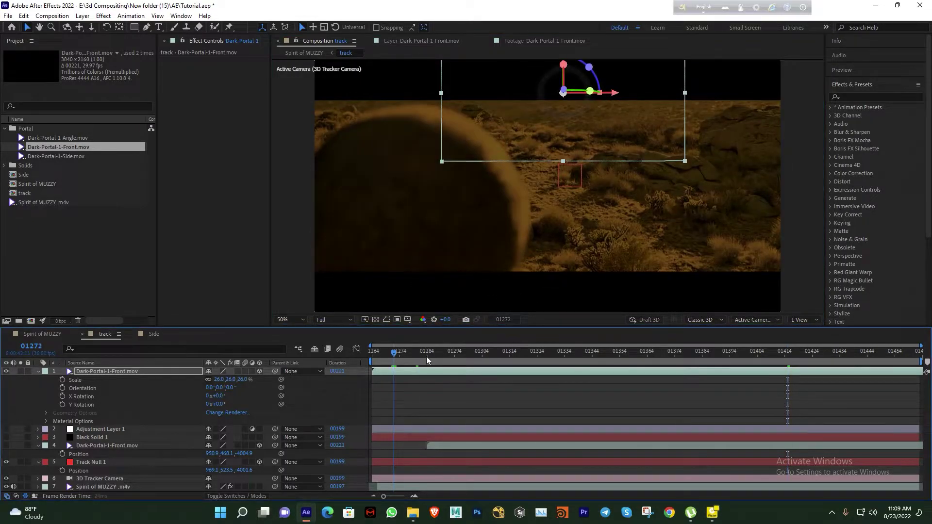
Paste Track Null 1's Position (969.1, 523.5, -4001.6) onto the portal layer at the first frame
key(p)
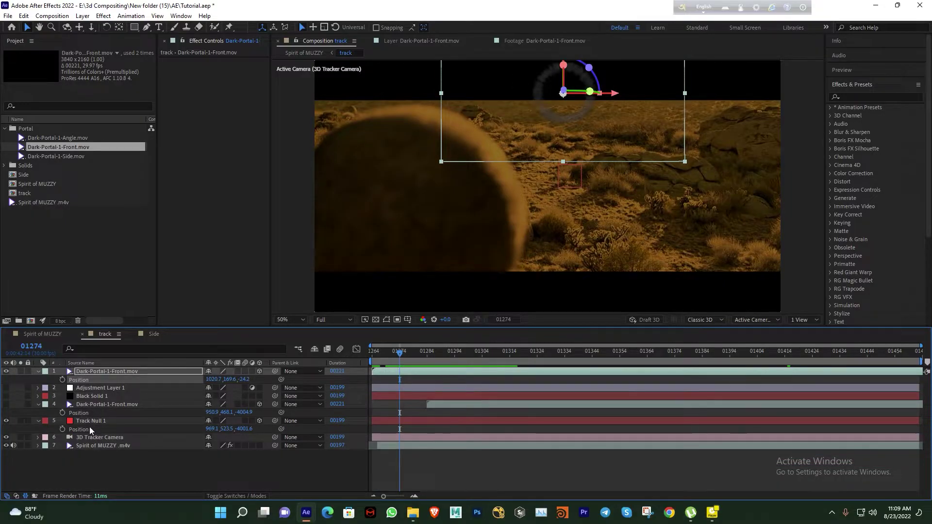
click(84, 429)
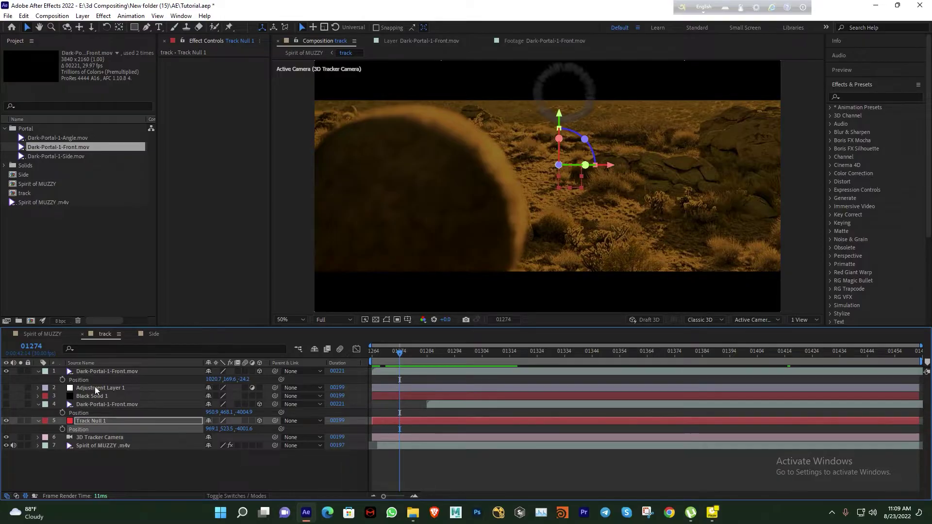
click(97, 371)
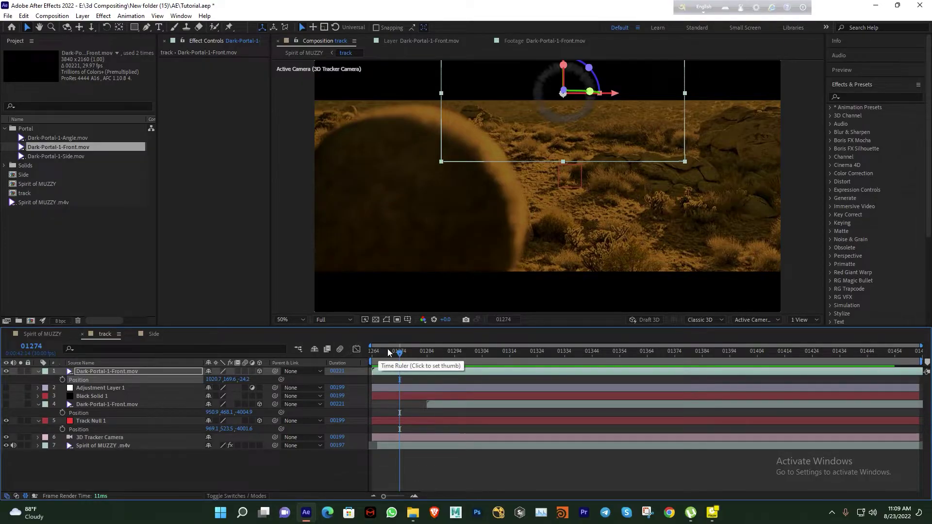
key(Home)
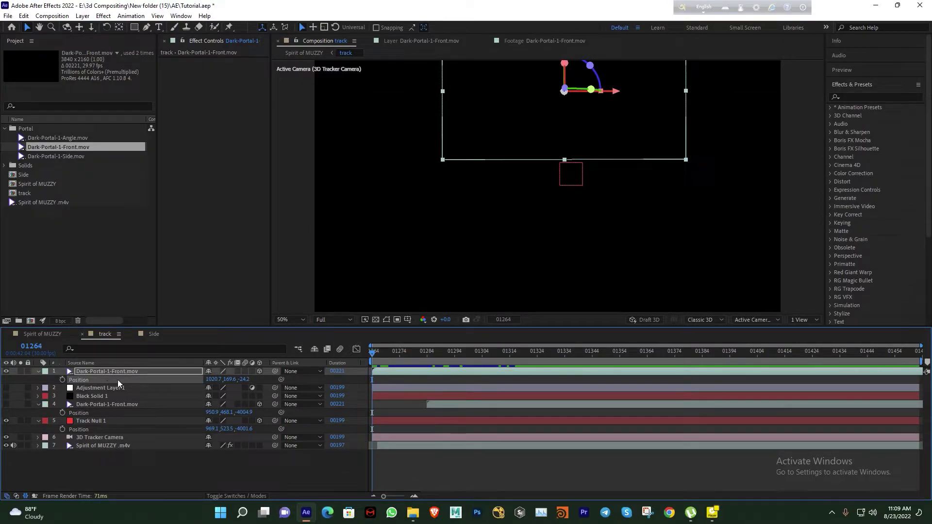
key(ctrl+v)
key(space)
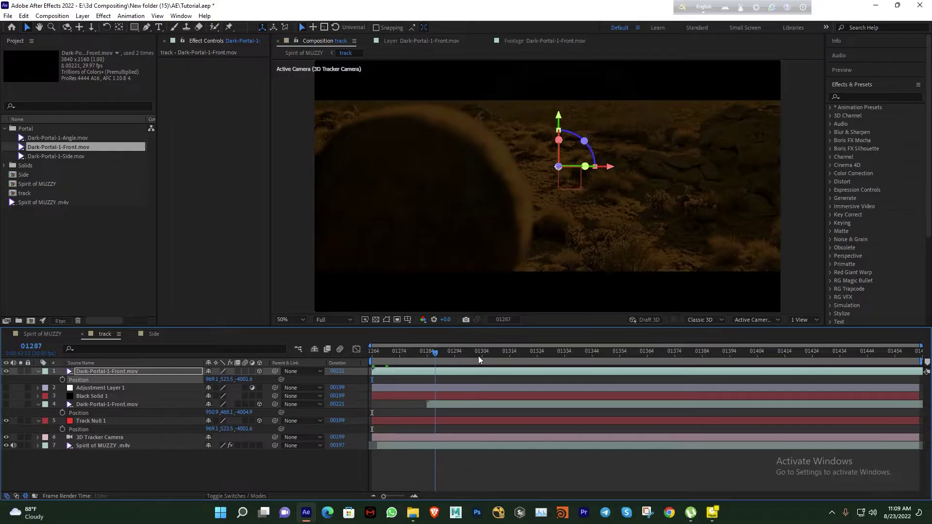
Scale the portal layer down to 6%
drag(479, 359, 551, 362)
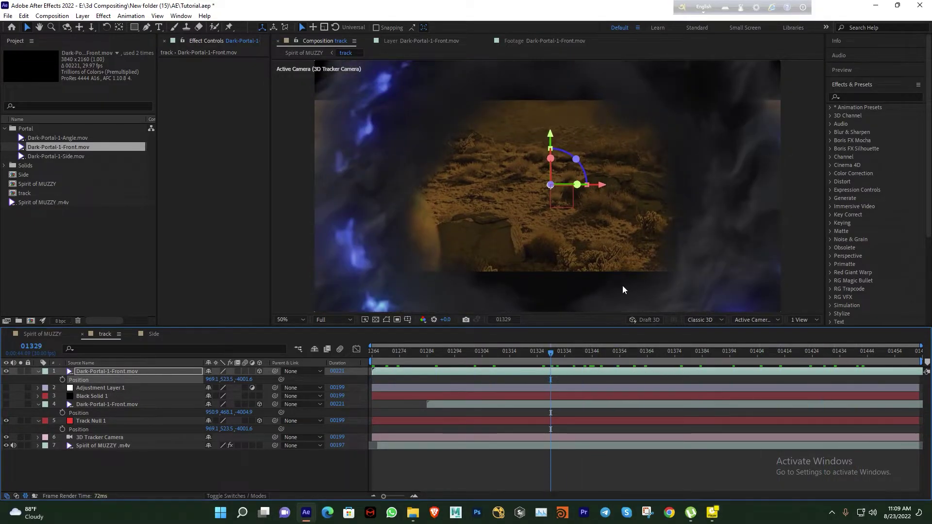
key(s)
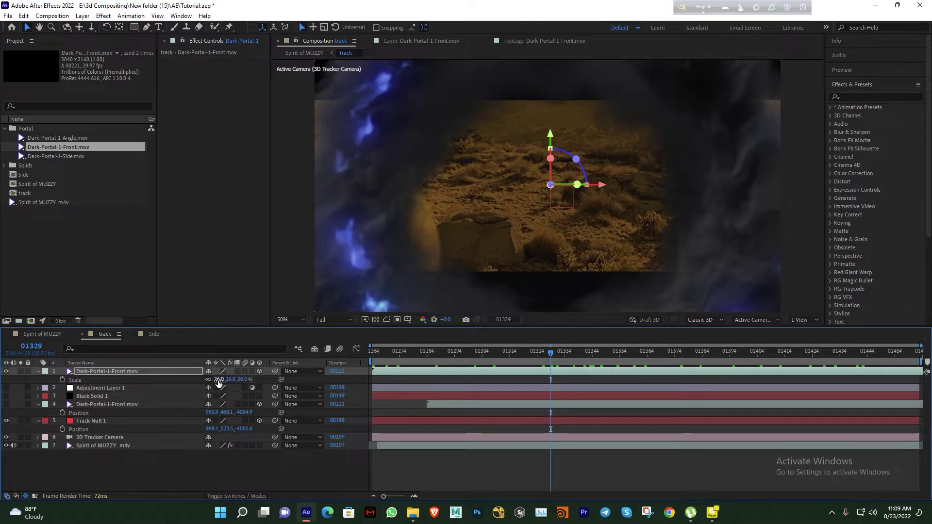
drag(218, 383, 211, 382)
Raise the portal above the desert ground, check it across frames, and start a preview
drag(483, 355, 543, 364)
drag(492, 204, 515, 171)
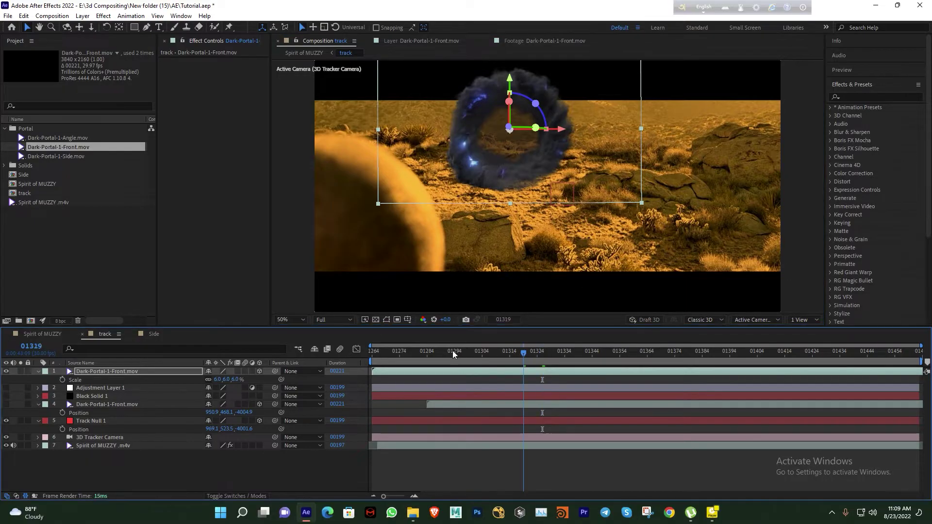
drag(452, 351, 689, 373)
drag(568, 375, 485, 375)
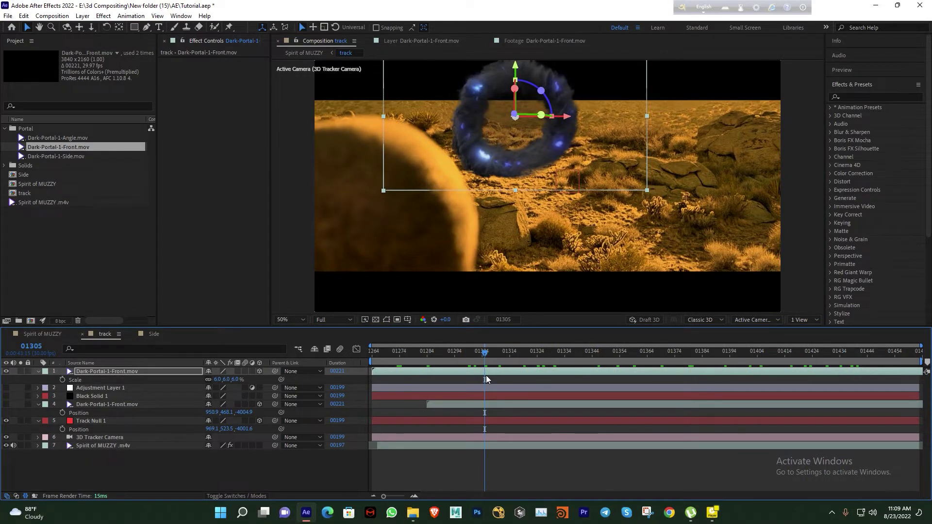
key(space)
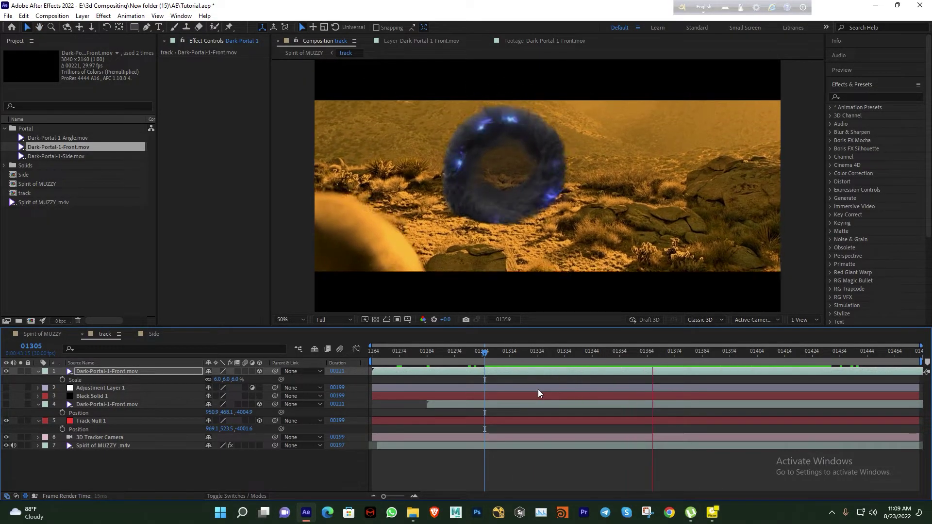
Stop the preview at frame 01418 with the 6% portal ring on the desert ground
key(space)
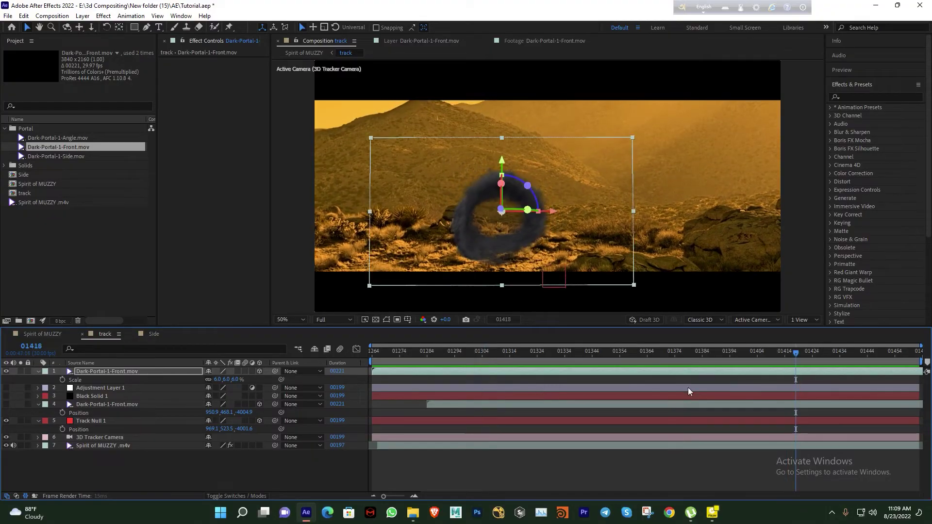